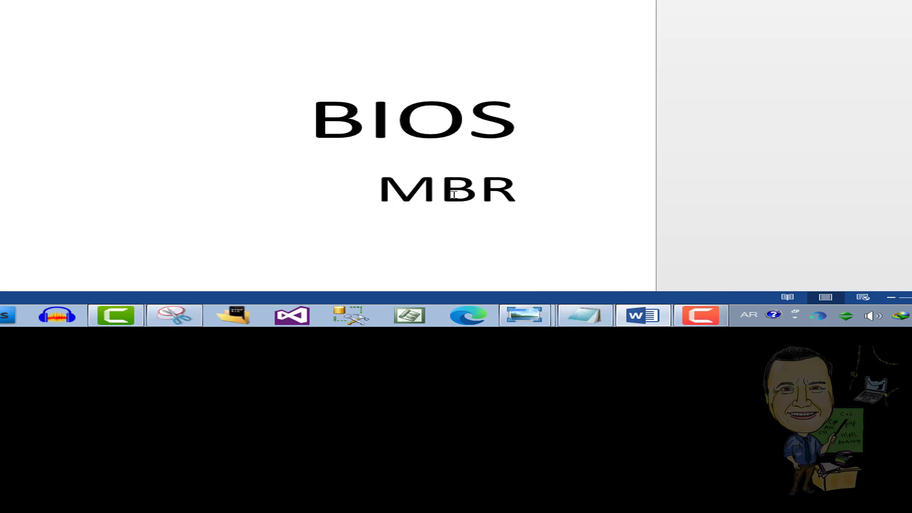
click(713, 314)
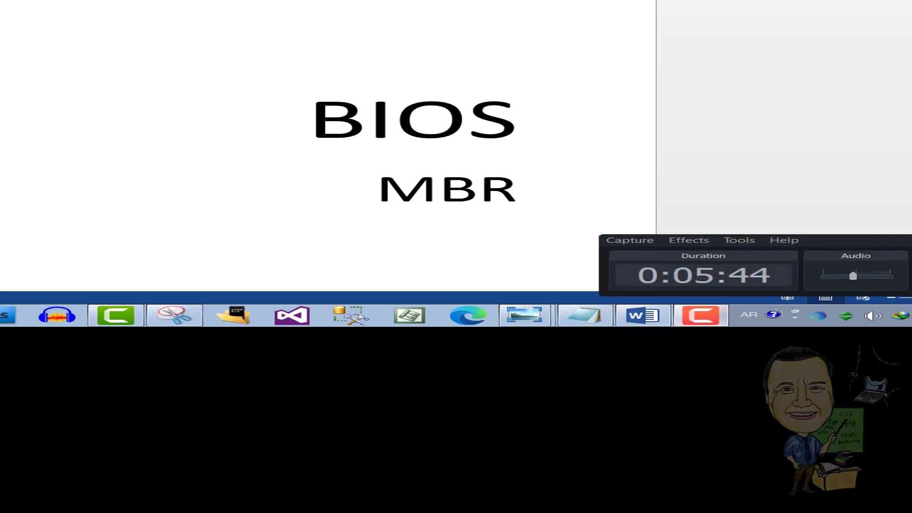
key(F10)
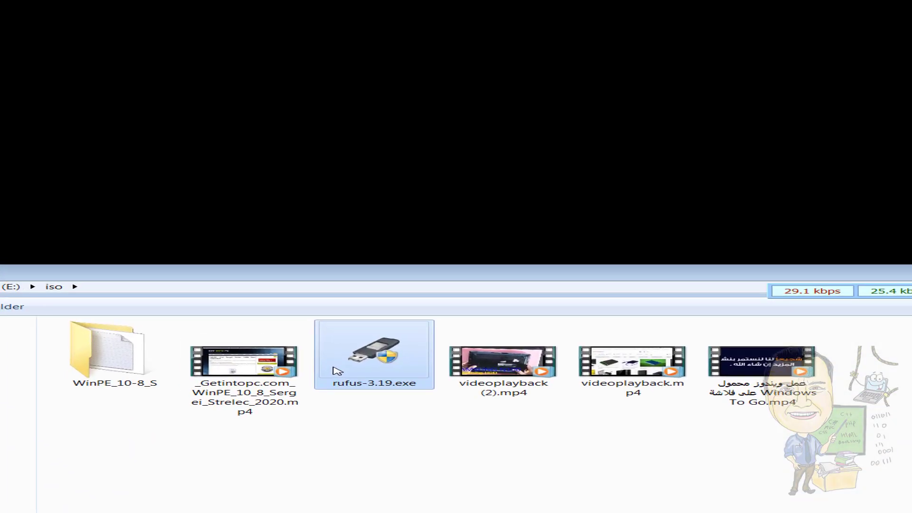
- Launch rufus-3.19.exe and use the win 11 (F:) USB drive as the device
double_click(337, 371)
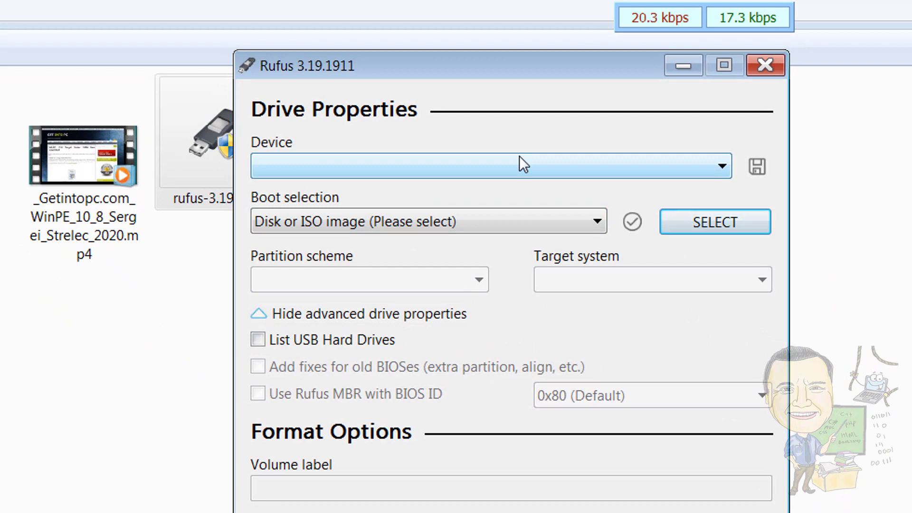
click(706, 169)
click(706, 170)
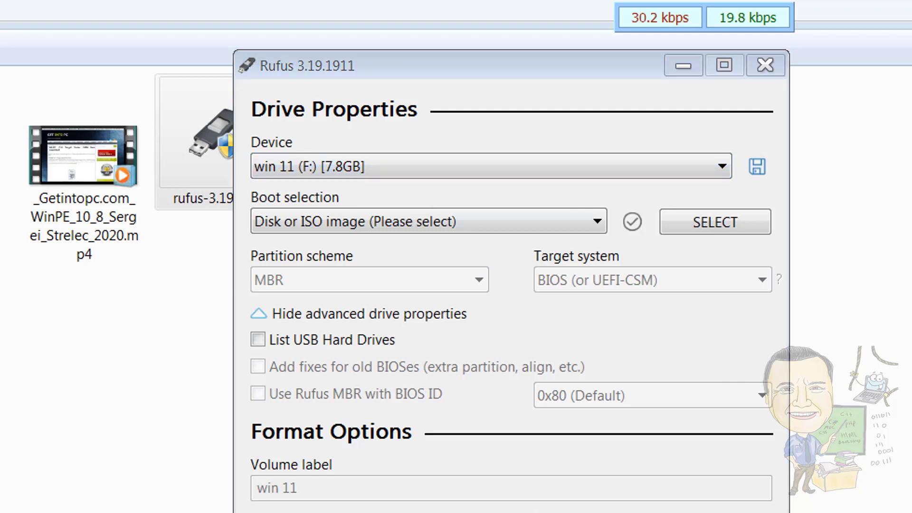
click(332, 170)
click(332, 170)
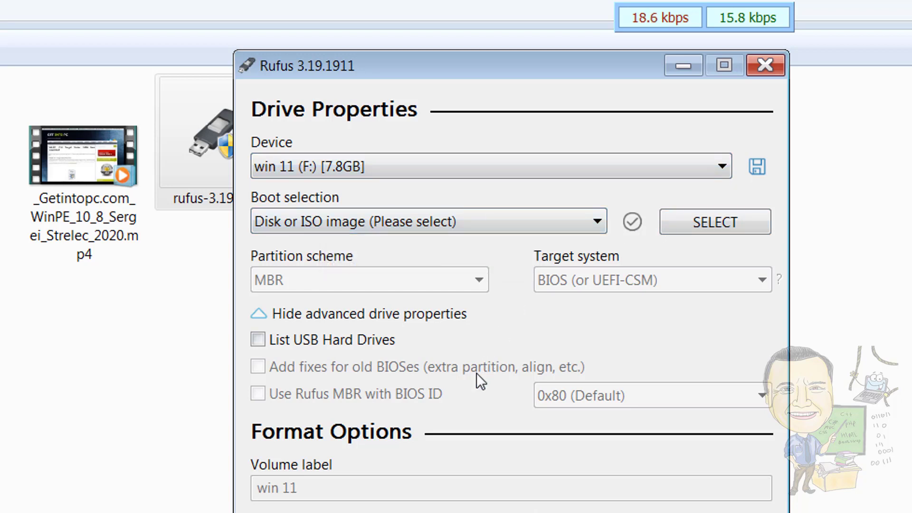
- Start choosing a boot image and look through the folders of Local Disk (E:) for the Windows ISO
click(714, 227)
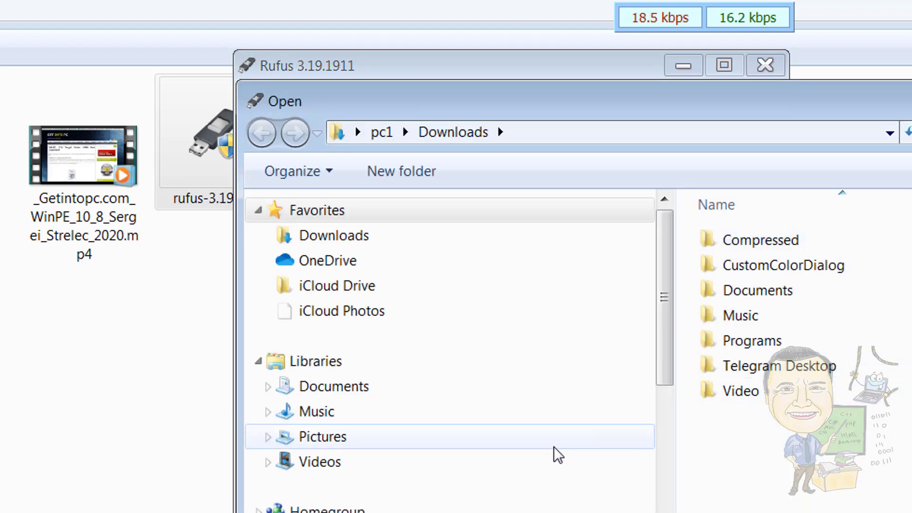
drag(673, 345, 525, 452)
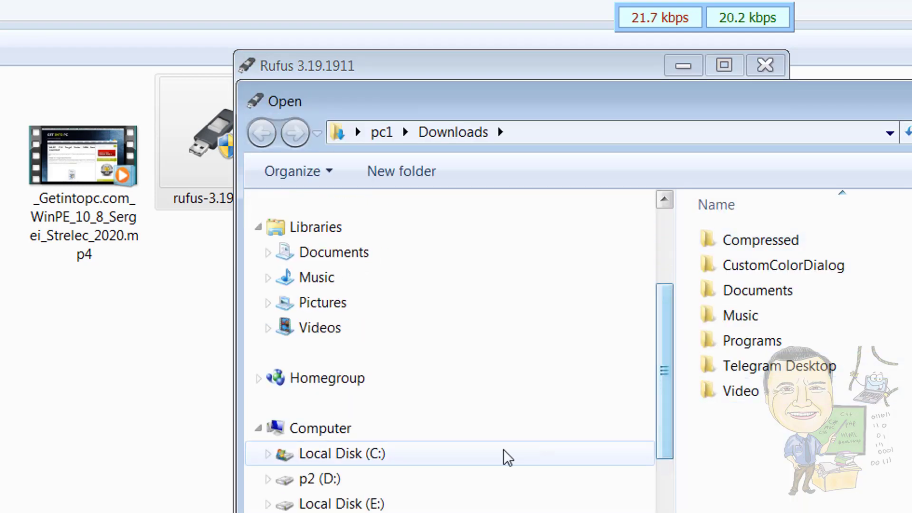
click(387, 505)
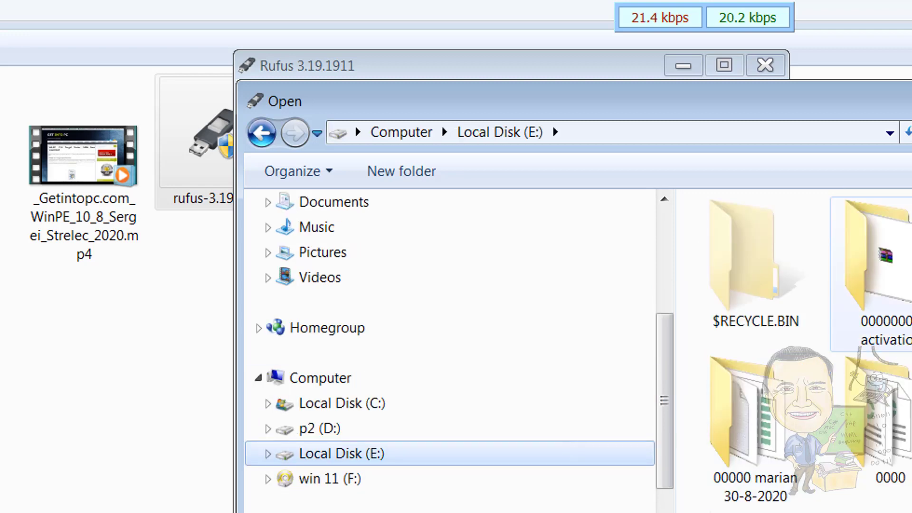
scroll(807, 351, down, 15)
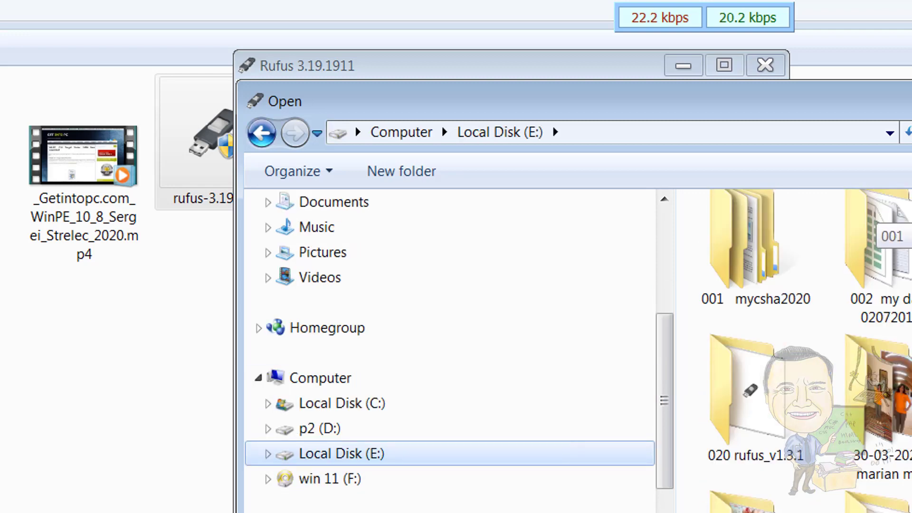
scroll(807, 352, down, 10)
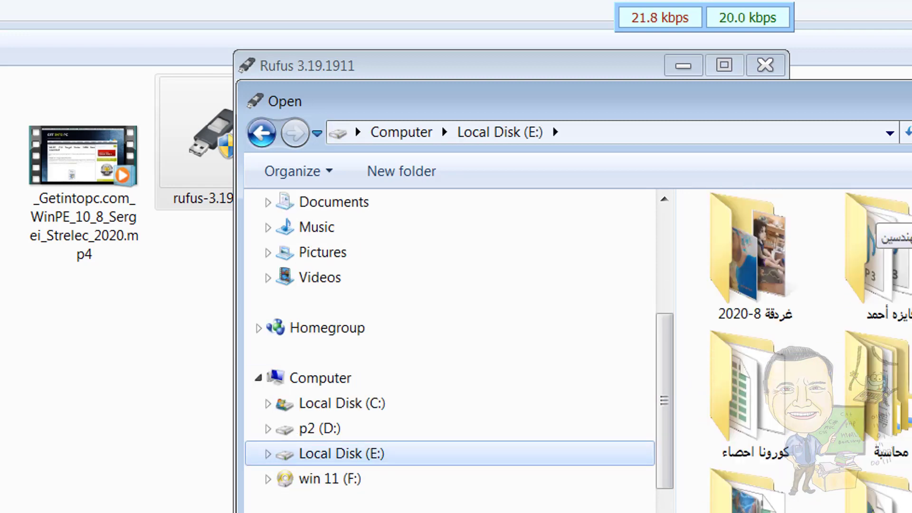
scroll(807, 351, up, 15)
scroll(807, 352, up, 7)
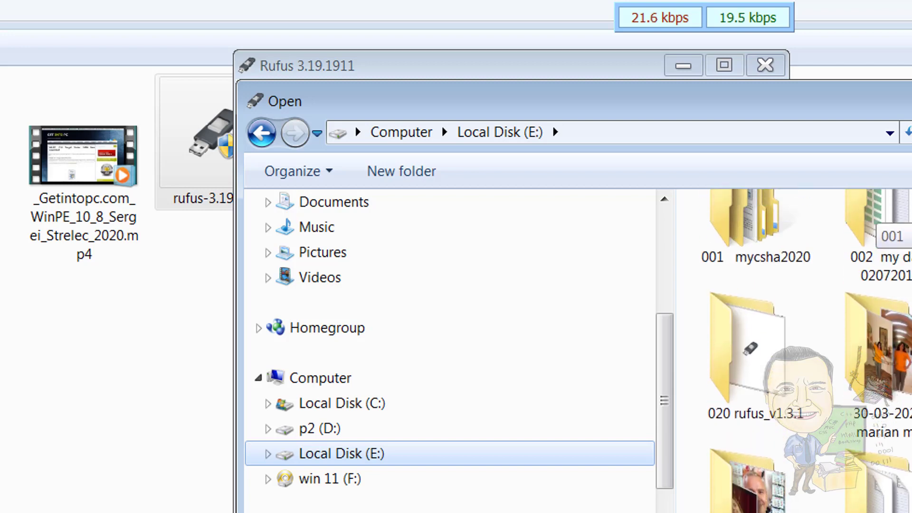
scroll(807, 351, up, 3)
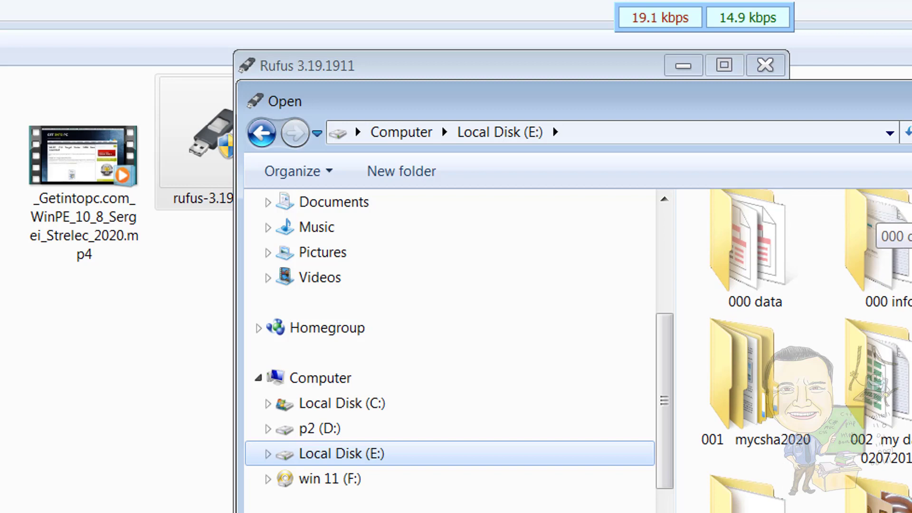
scroll(807, 351, down, 4)
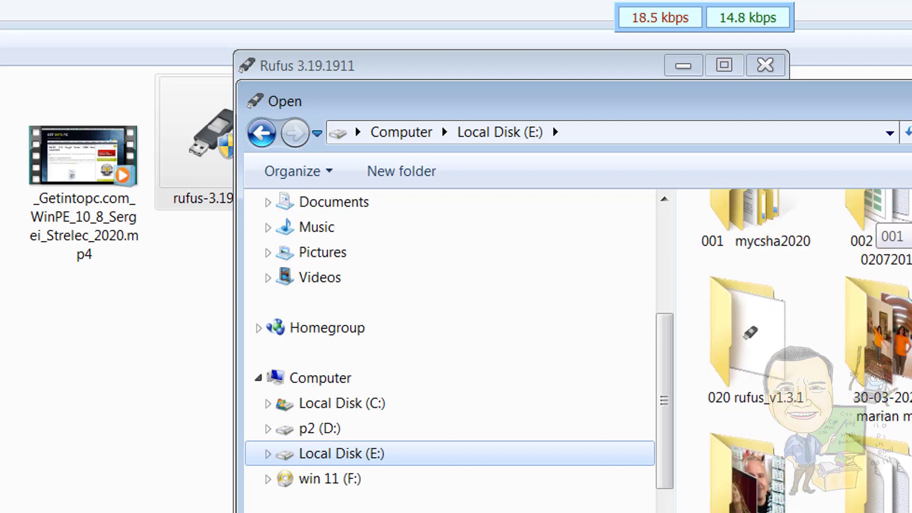
scroll(810, 350, down, 3)
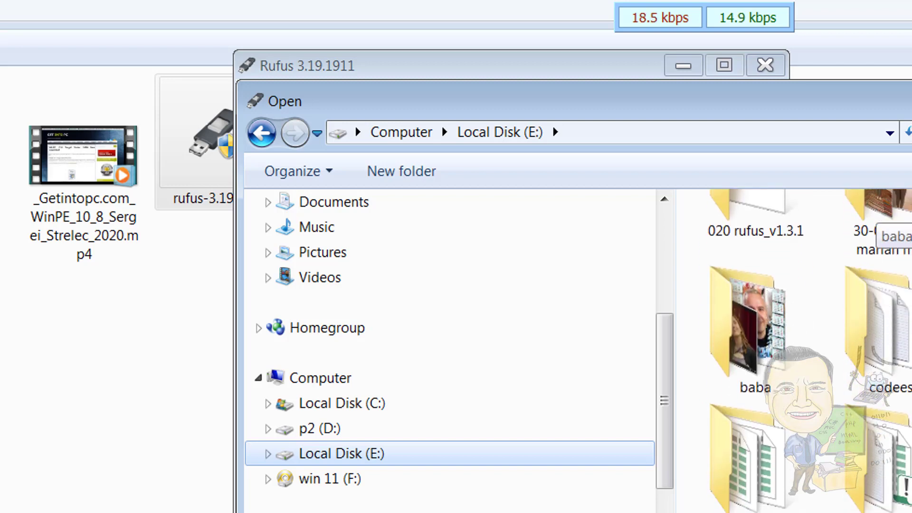
- Load Windows 11 Compact Lite.iso from the iso\win11 folder on drive p2 (D:) as the boot image
click(320, 430)
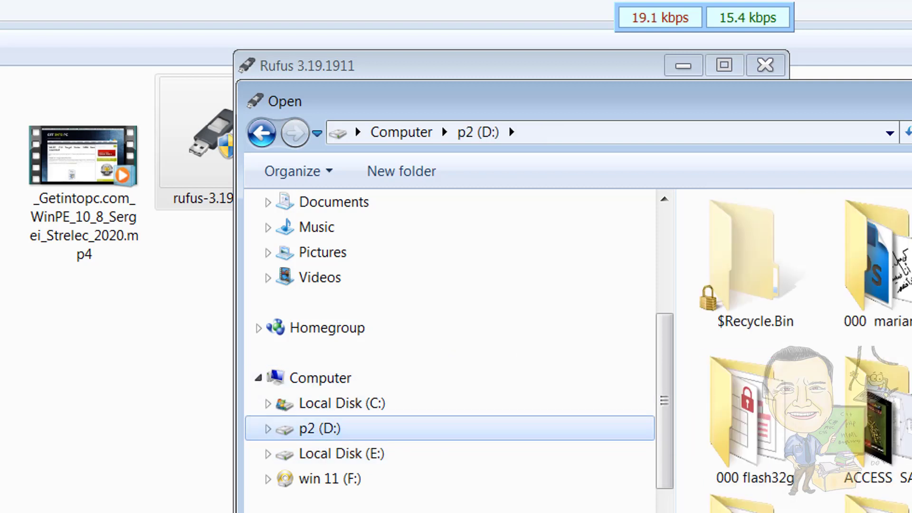
scroll(807, 351, down, 5)
scroll(807, 351, down, 4)
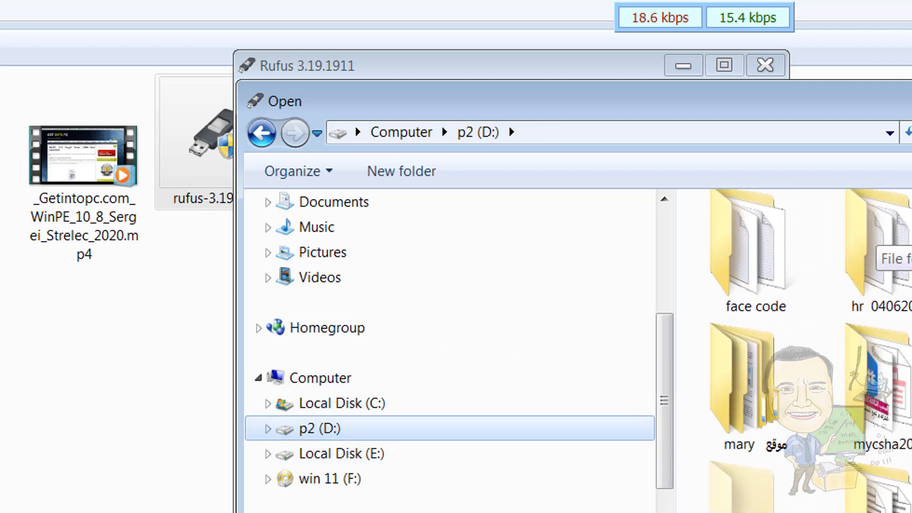
scroll(807, 351, up, 4)
scroll(807, 352, up, 4)
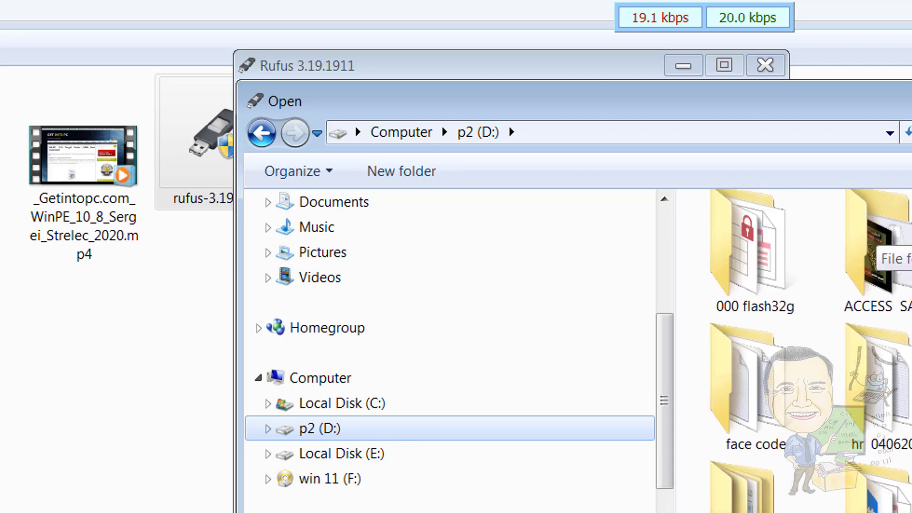
scroll(807, 351, down, 2)
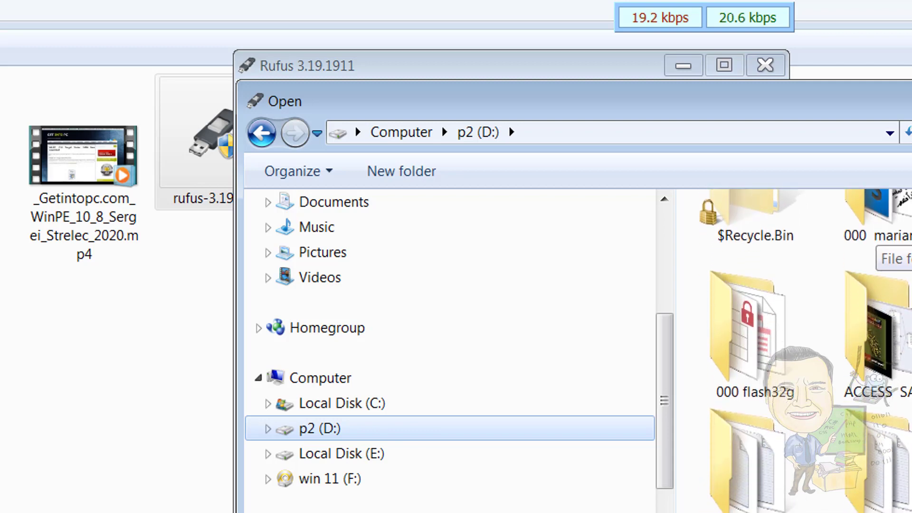
key(Return)
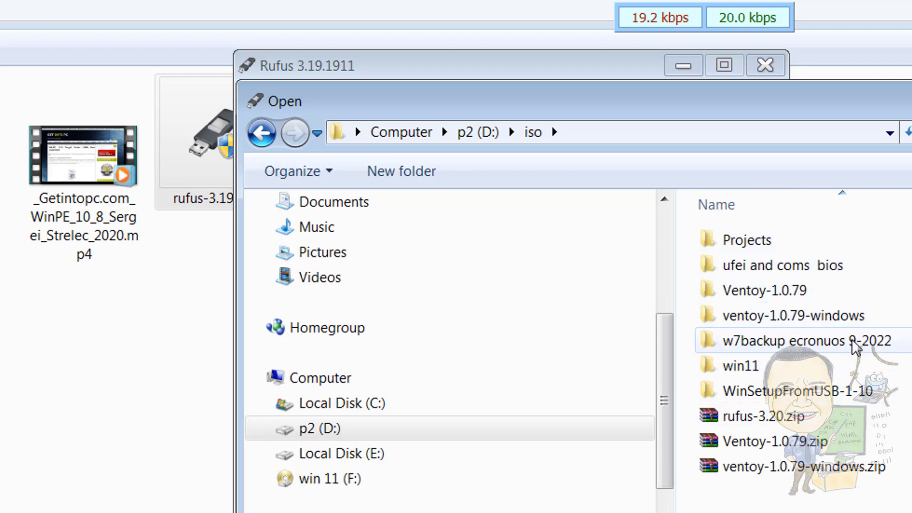
double_click(810, 367)
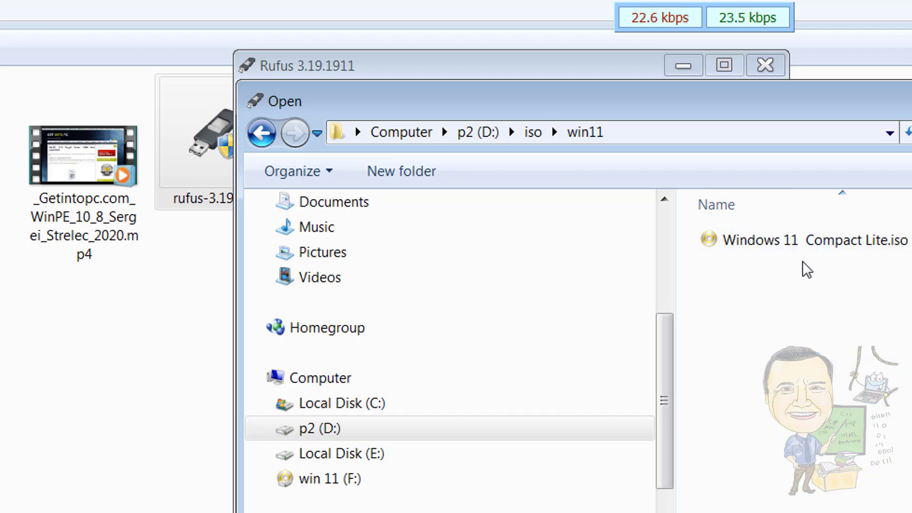
double_click(826, 243)
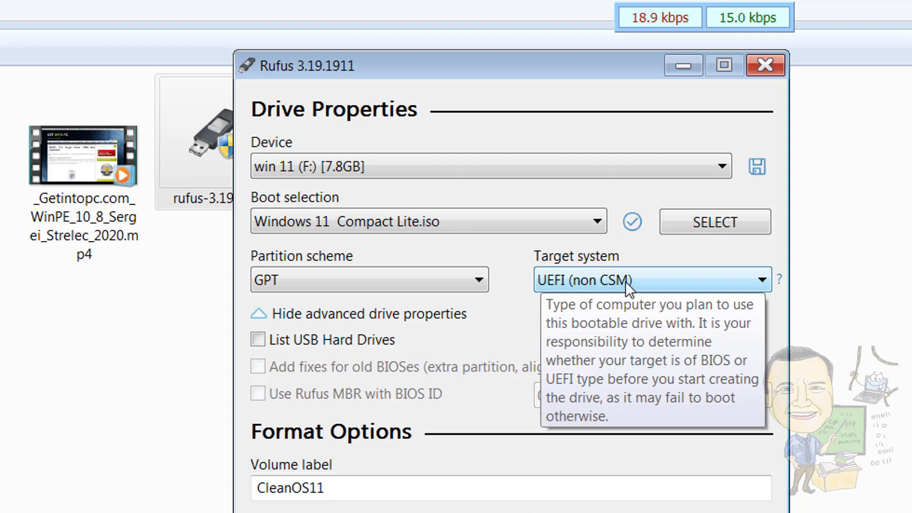
- Try the MBR partition scheme to see its matching target system, and set the scheme back to GPT
click(404, 281)
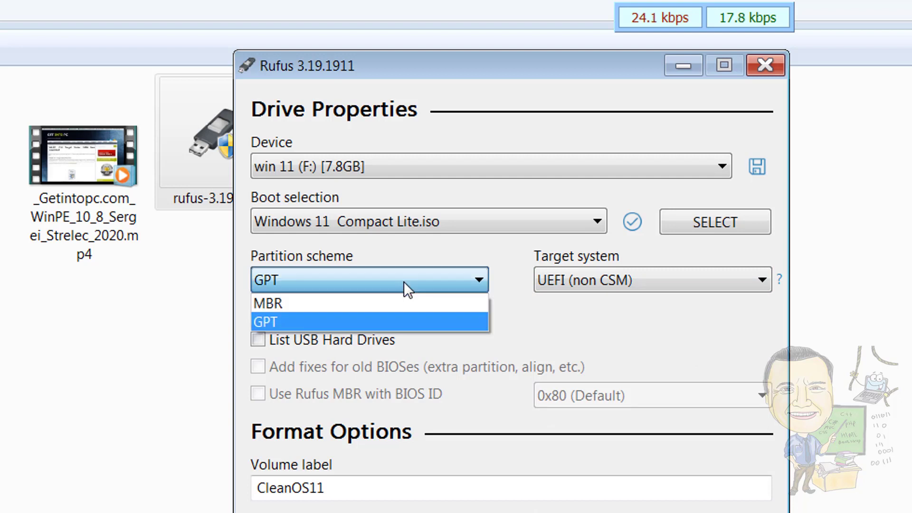
click(391, 303)
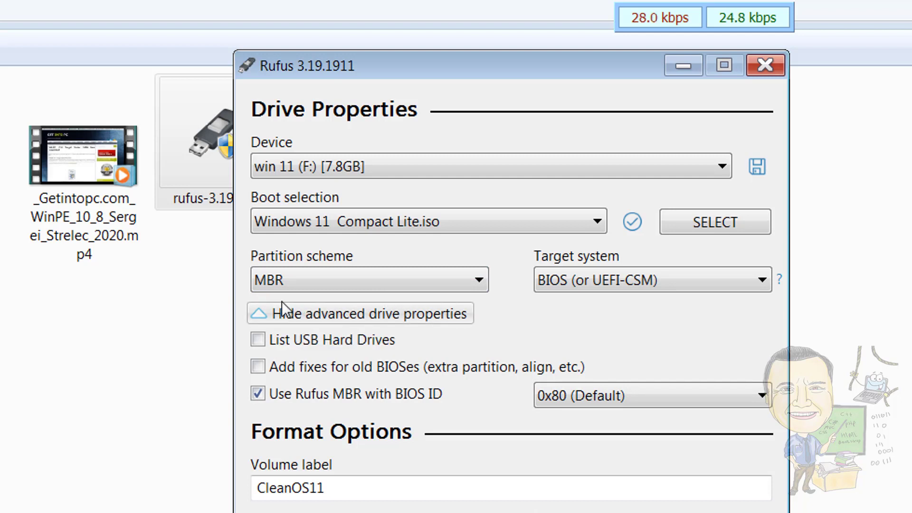
mouse_move(596, 289)
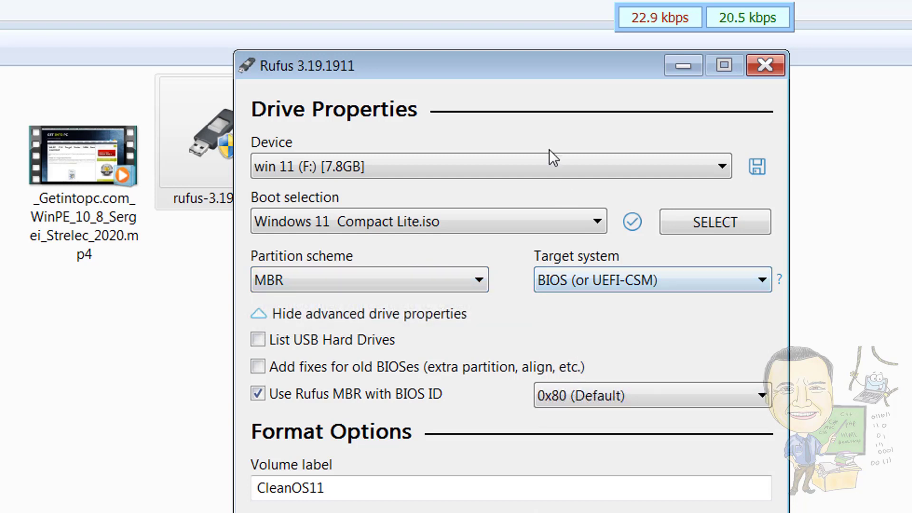
click(447, 280)
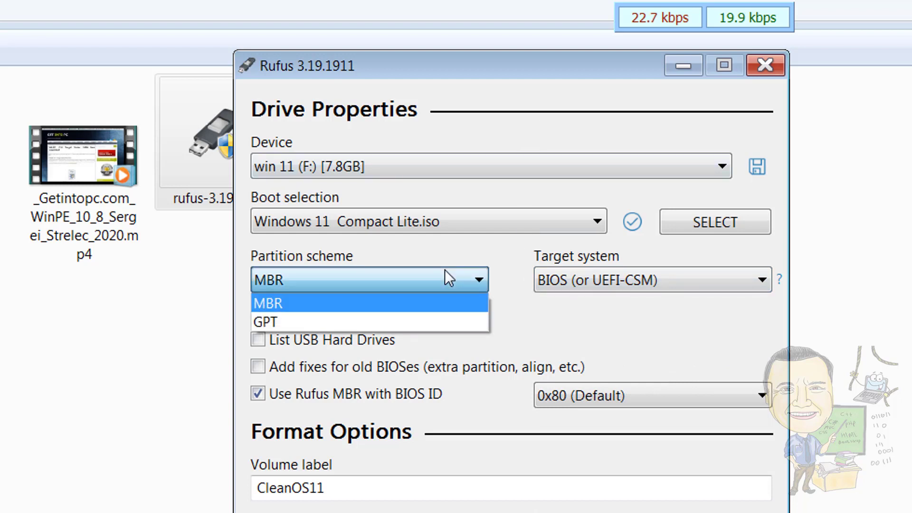
click(413, 327)
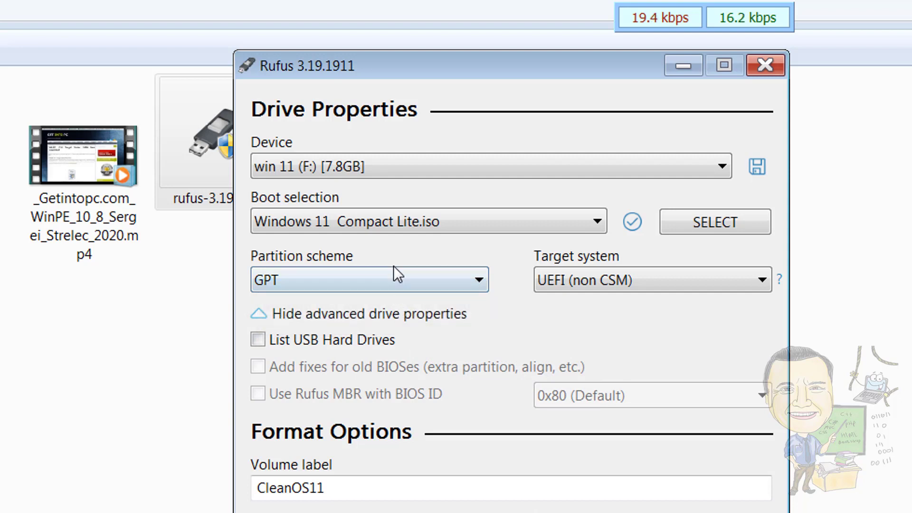
- Switch the partition scheme to MBR and back to GPT, and check the target systems offered for GPT
click(385, 285)
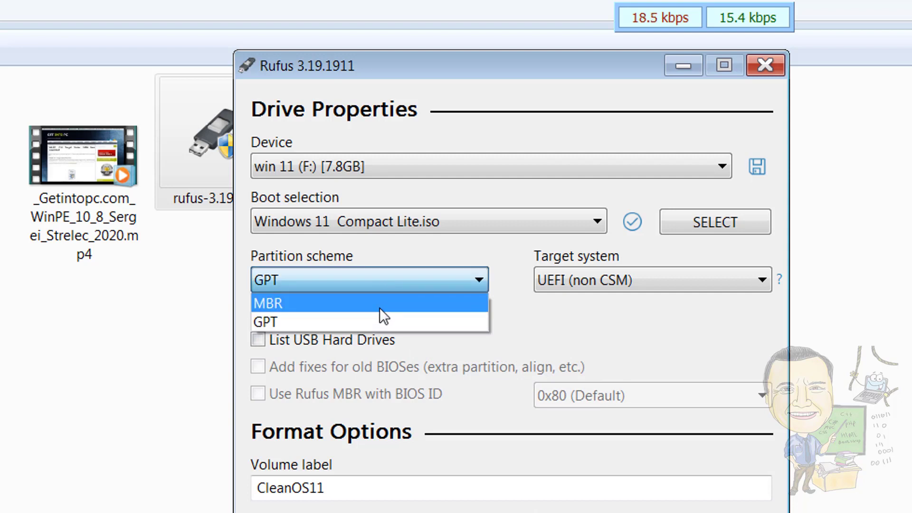
click(381, 304)
click(382, 285)
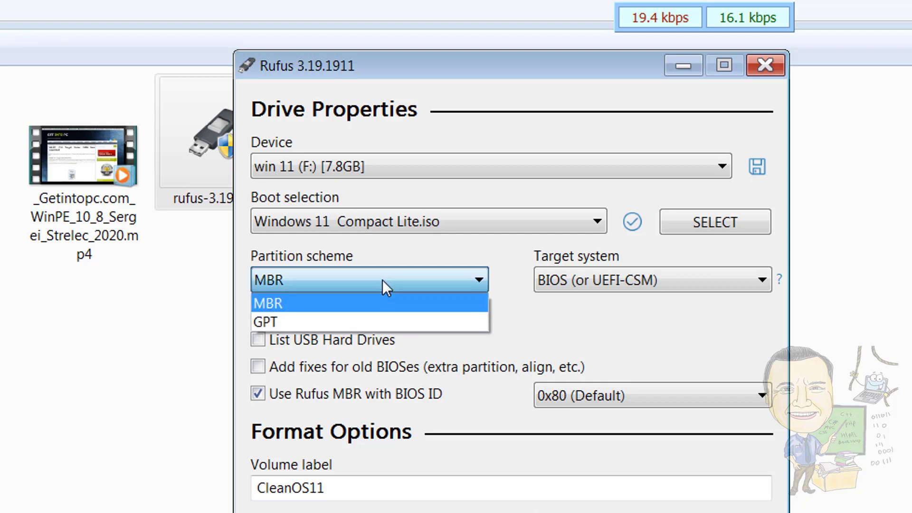
click(379, 320)
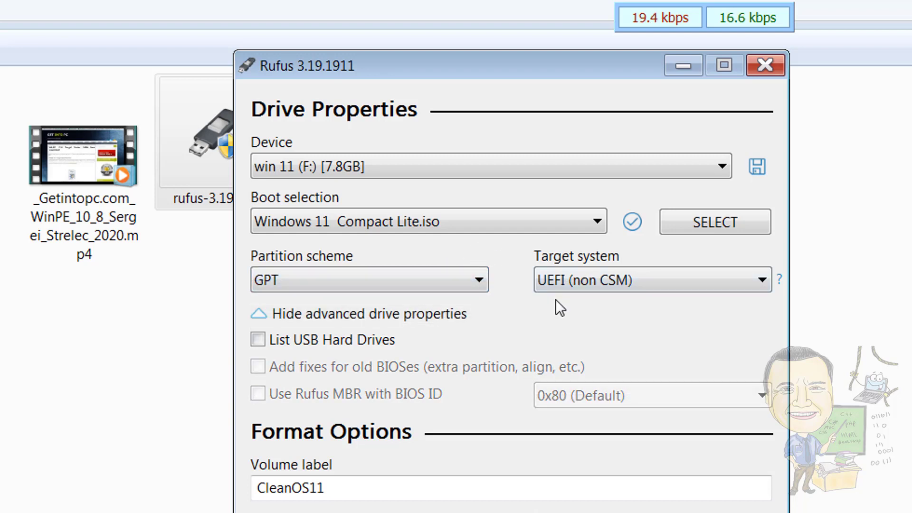
click(572, 285)
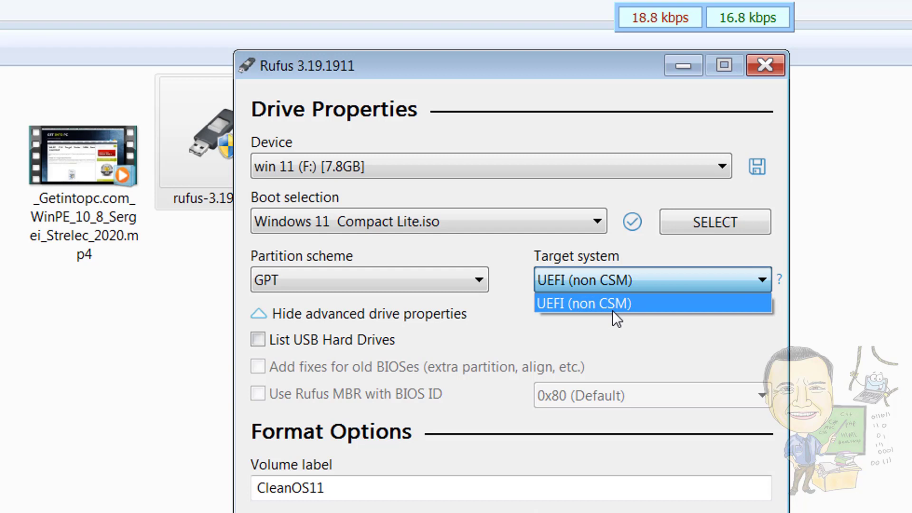
click(595, 279)
- Set the partition scheme to MBR again, check the target system, and return the scheme to GPT
click(379, 271)
click(363, 300)
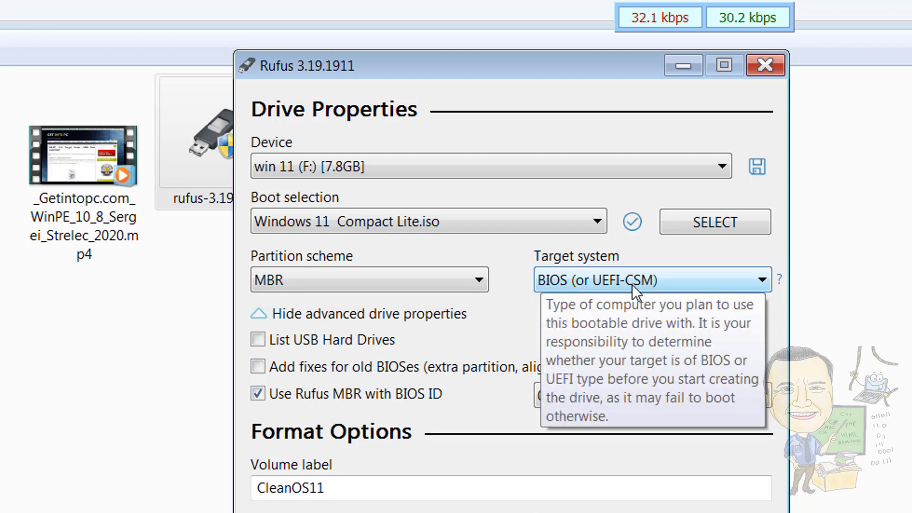
click(442, 285)
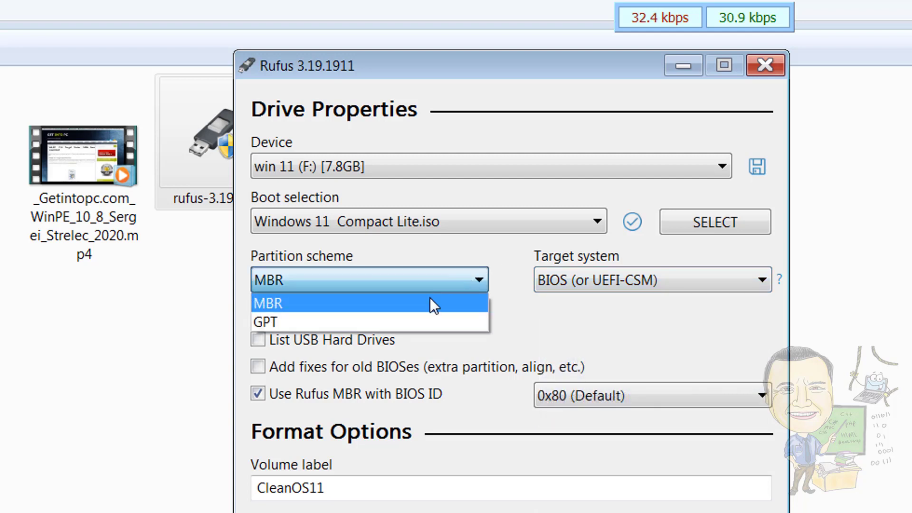
click(394, 323)
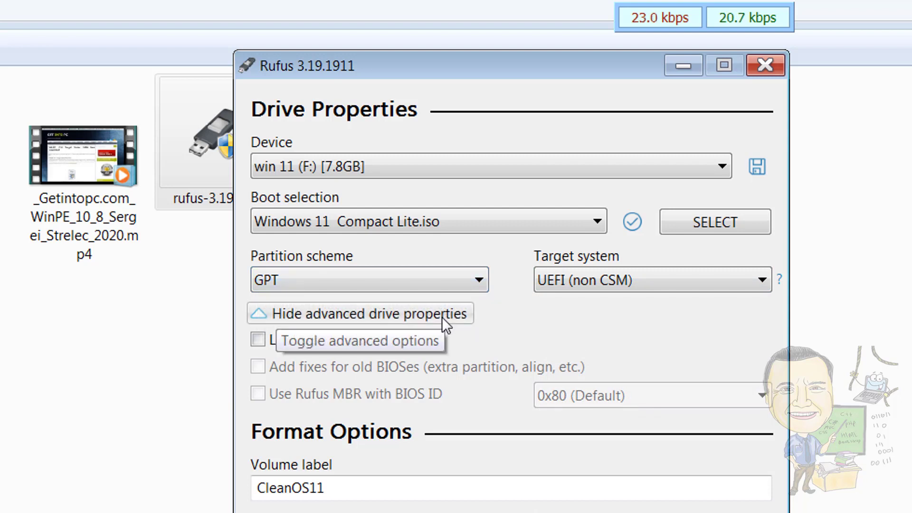
- Change the partition scheme to MBR, read the descriptions of the partition scheme and target system, and restore GPT
click(464, 289)
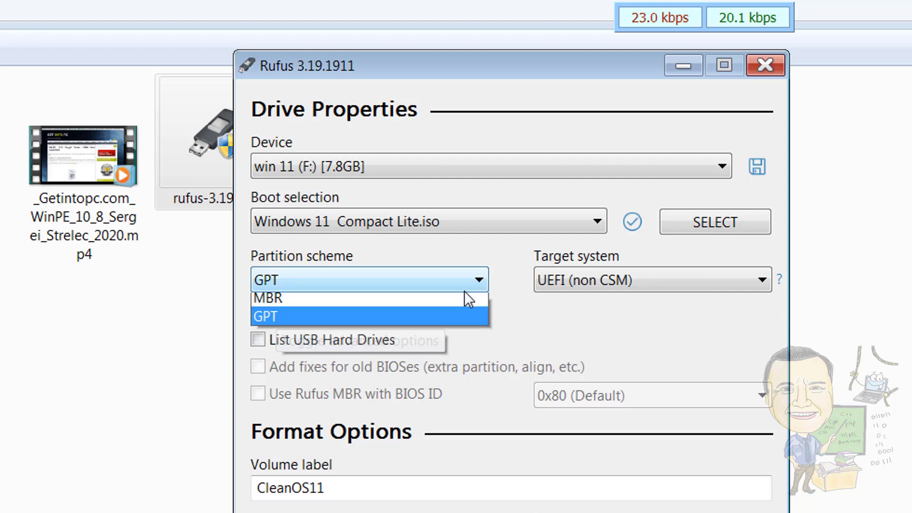
click(436, 300)
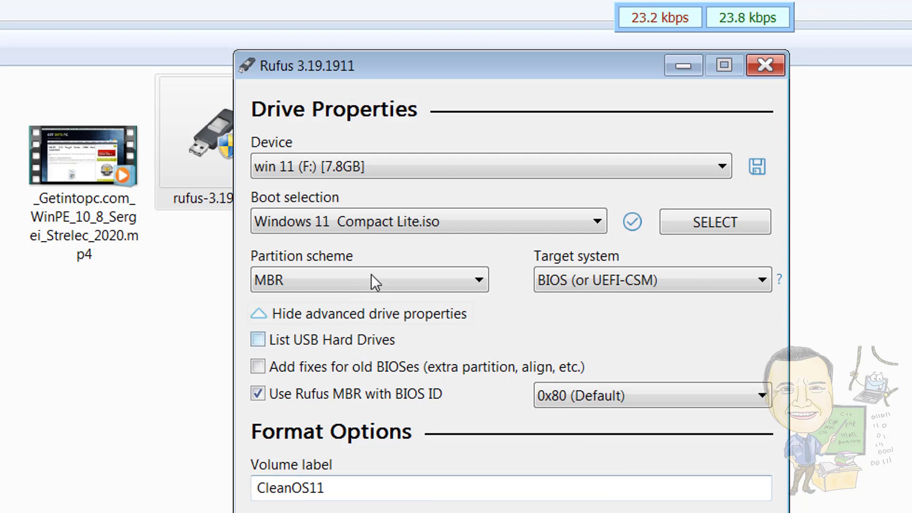
mouse_move(595, 275)
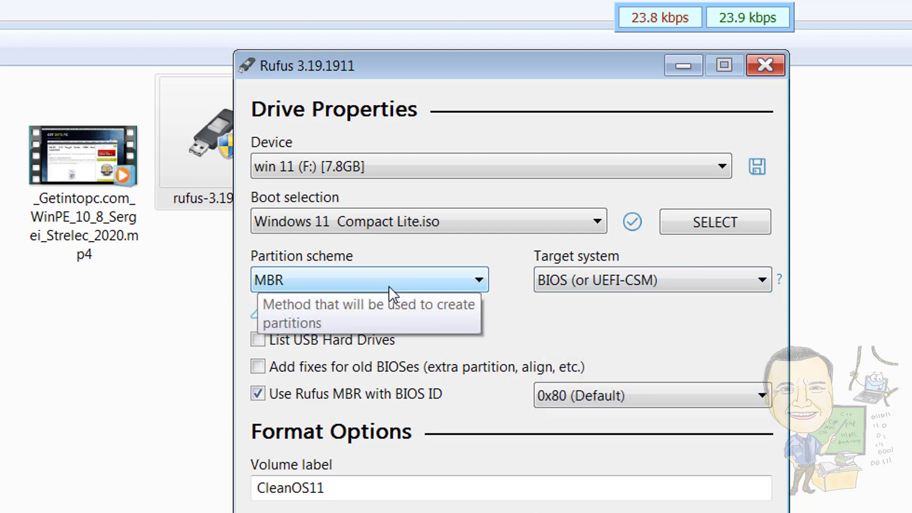
mouse_move(624, 277)
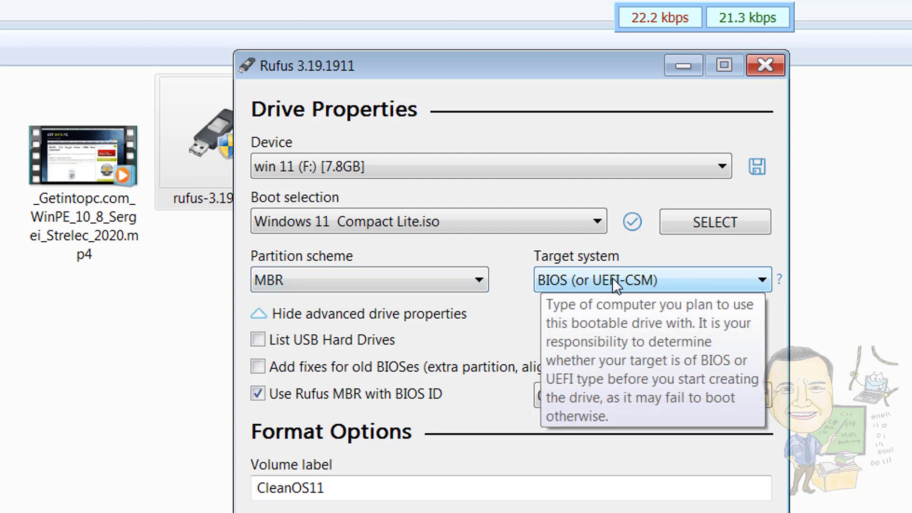
click(475, 279)
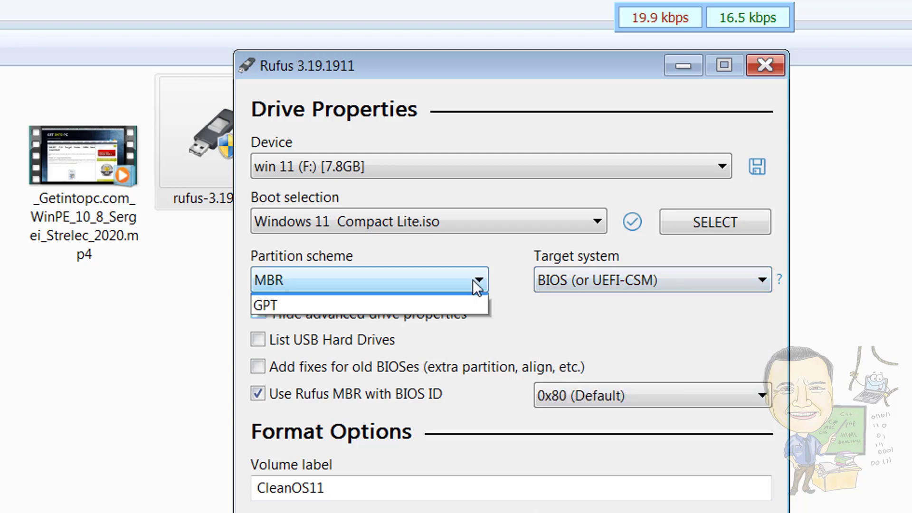
click(422, 320)
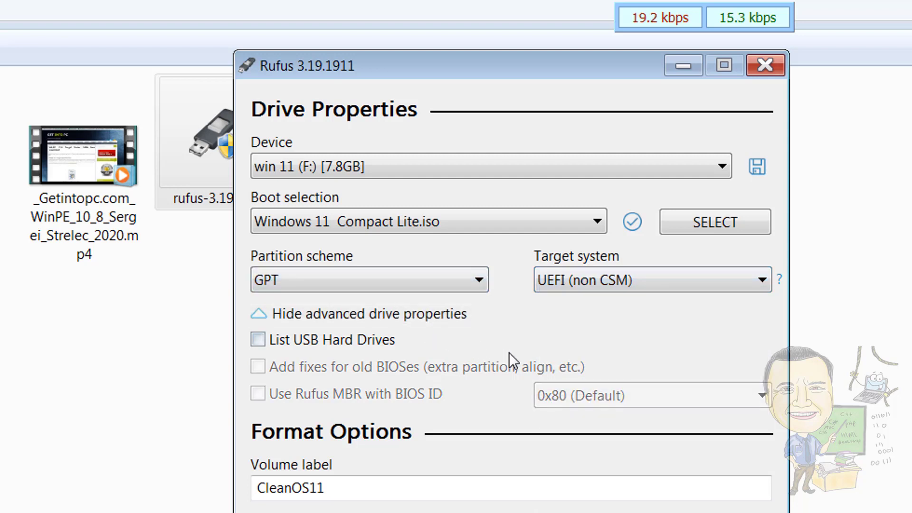